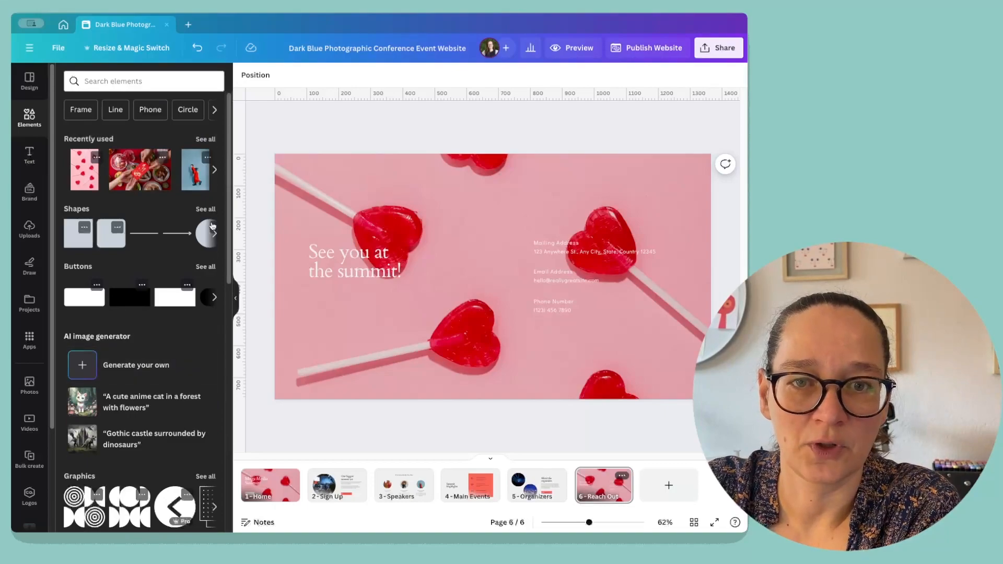
Add a heart speech-bubble sticker below the "See you at the summit!" heading on the Reach Out page.
scroll(218, 256, down, 3)
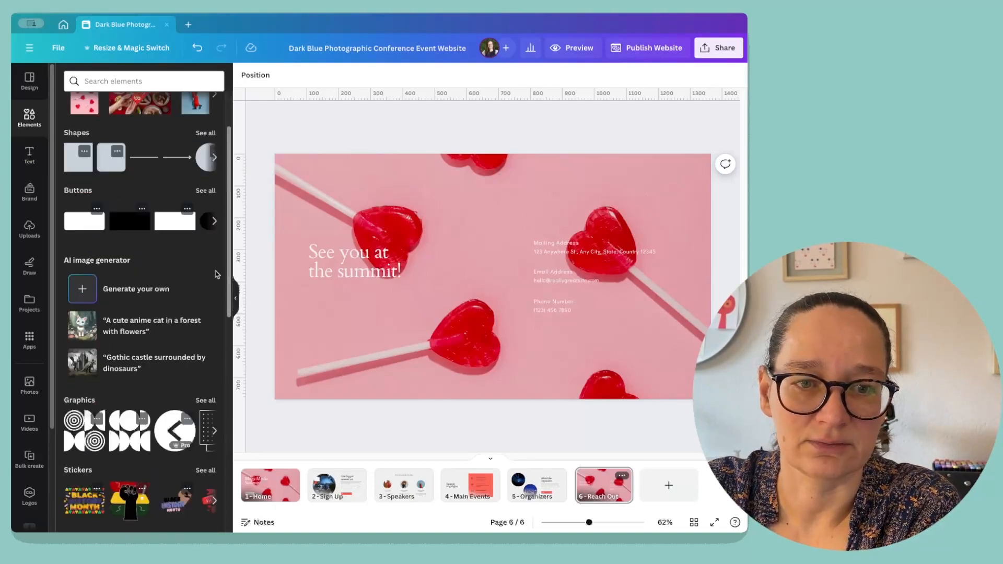
scroll(201, 357, down, 8)
click(205, 241)
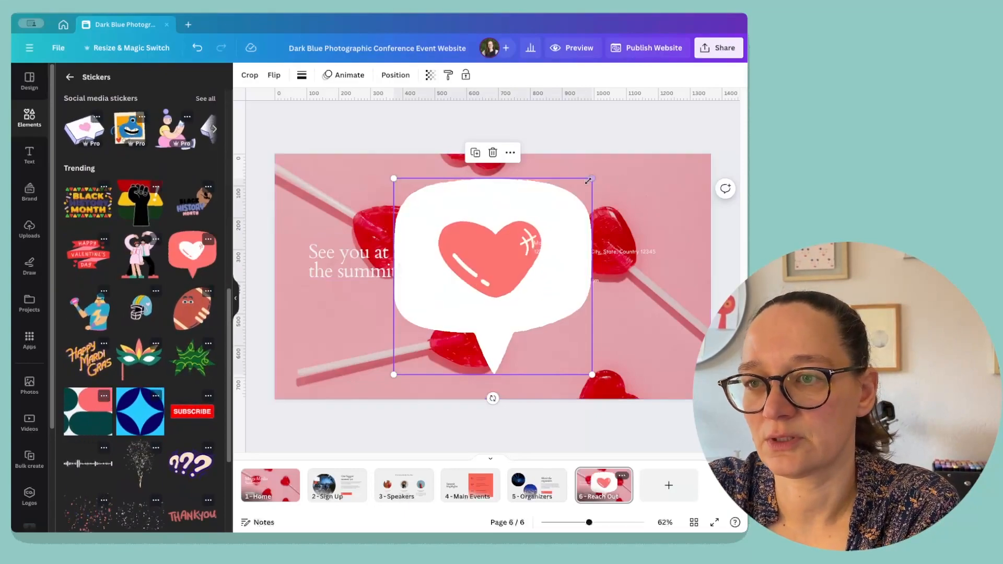
drag(592, 179, 345, 178)
drag(335, 215, 364, 303)
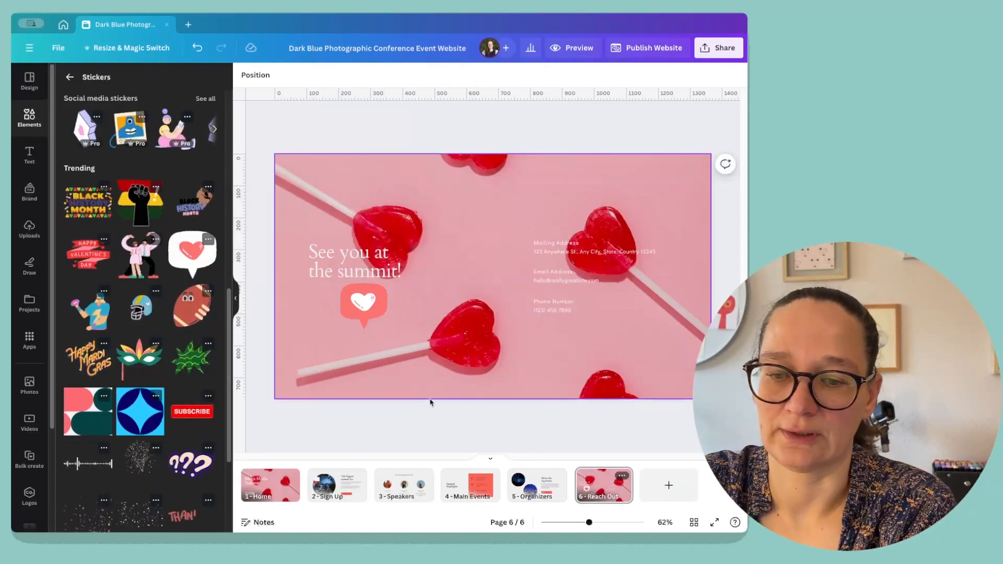
On the Sign Up page, replace the circular photo with a pink bokeh video from the video search for "pink".
click(322, 487)
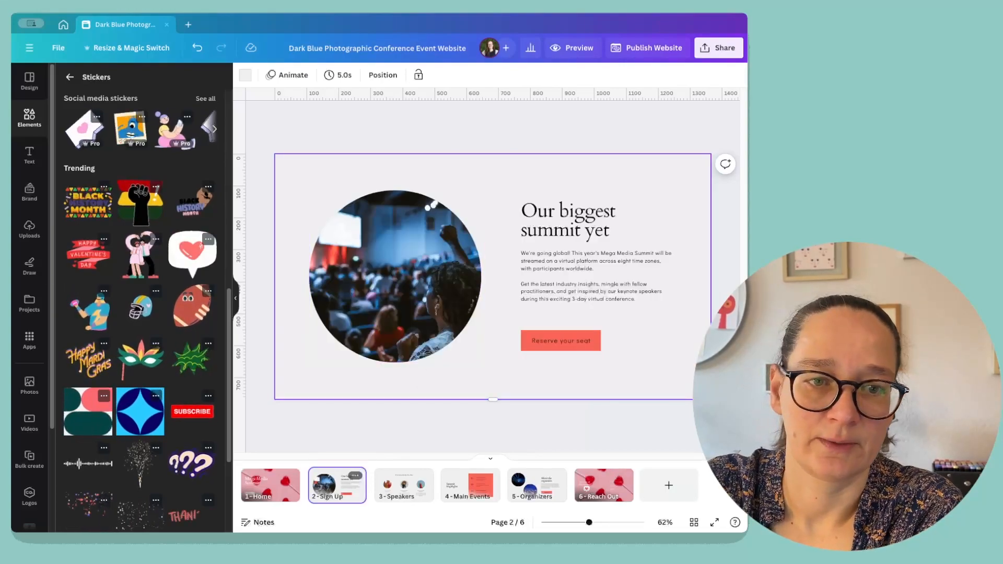
click(70, 77)
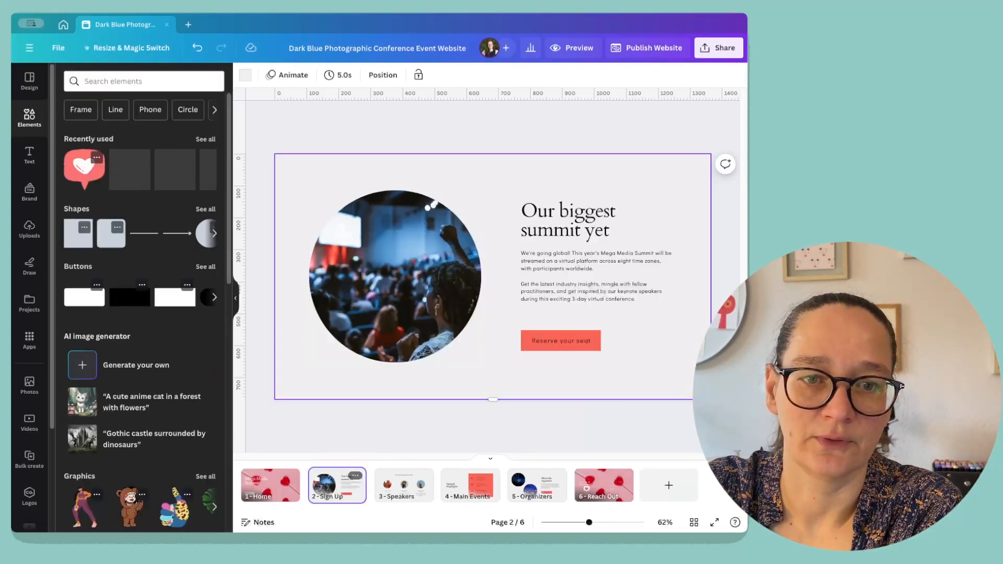
scroll(157, 339, down, 6)
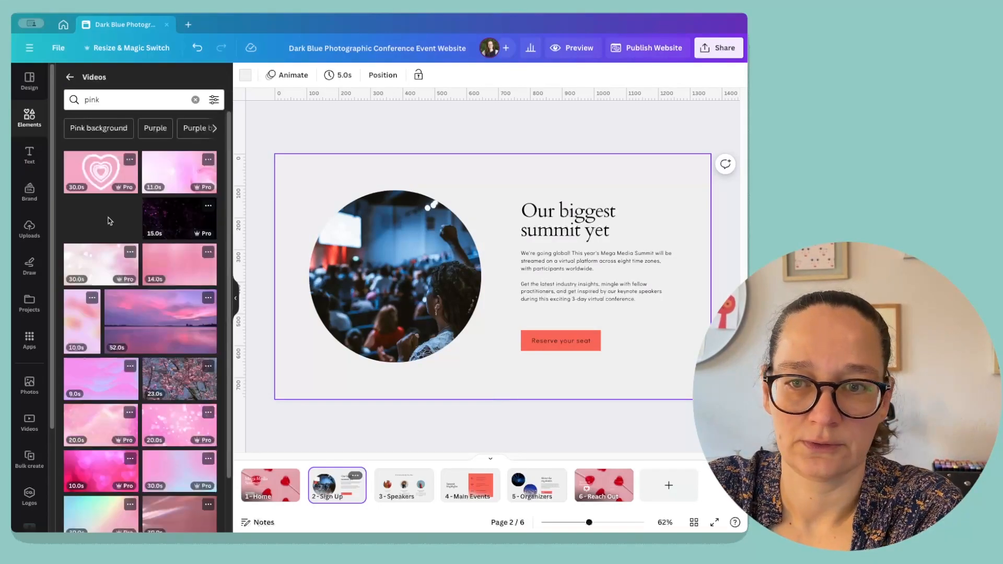
drag(108, 217, 376, 256)
click(396, 277)
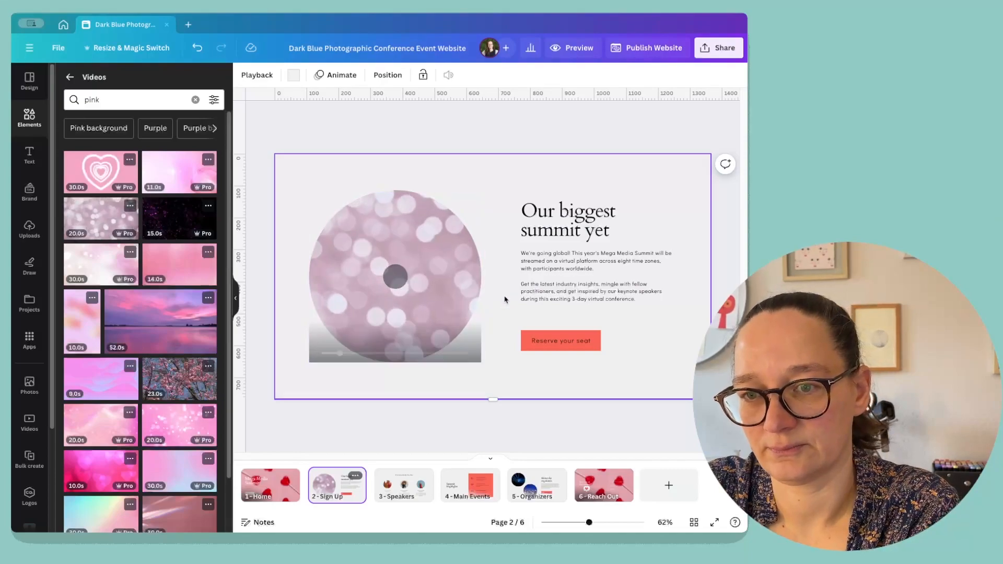
Open the website preview and scroll it to the top.
click(735, 138)
scroll(736, 138, up, 2)
scroll(735, 138, down, 20)
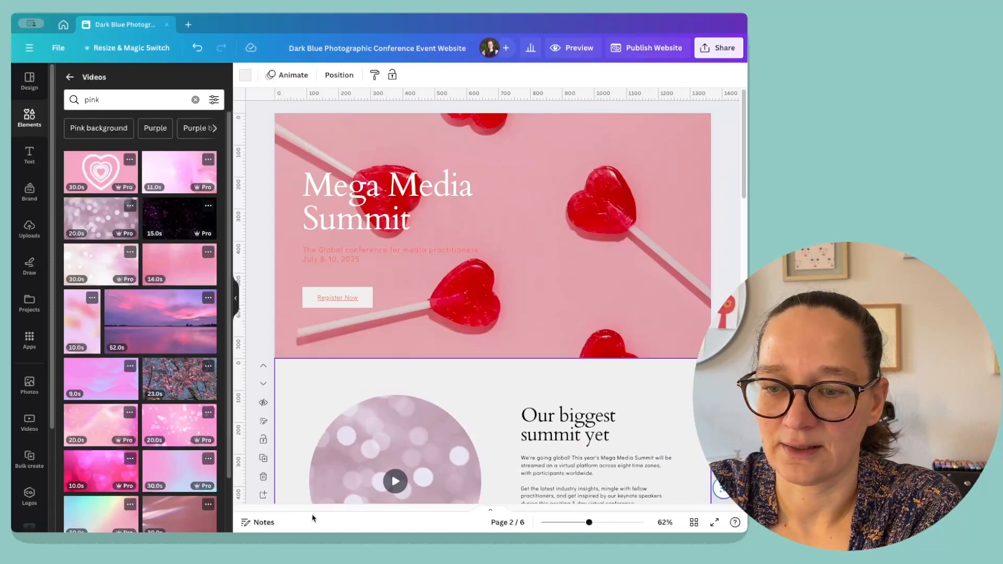
click(492, 512)
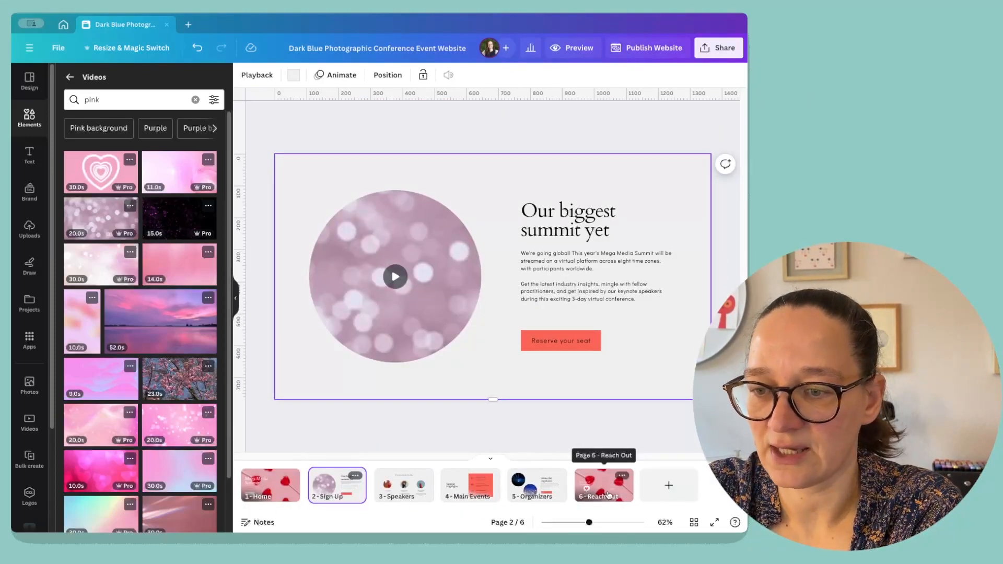
click(573, 50)
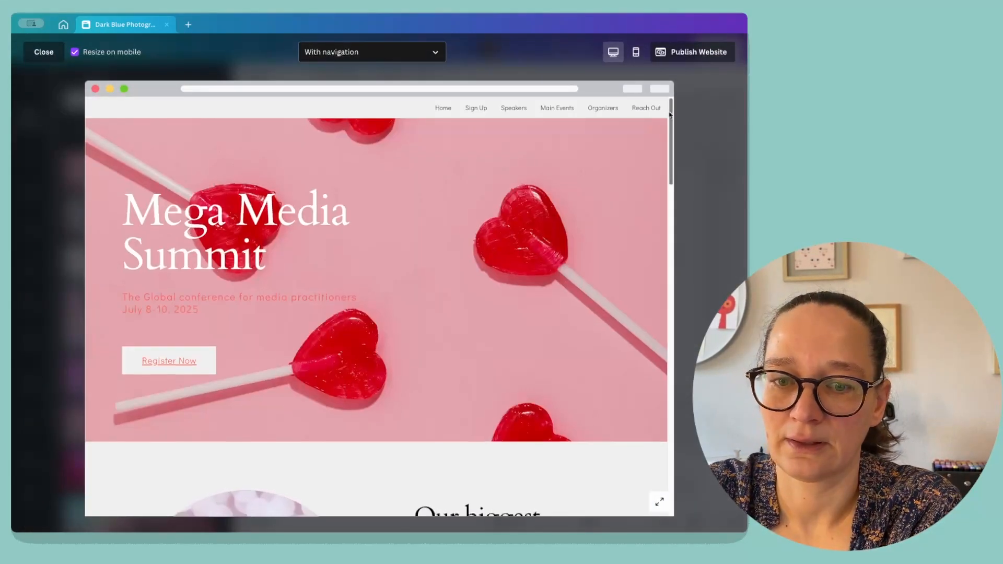
drag(670, 114, 641, 93)
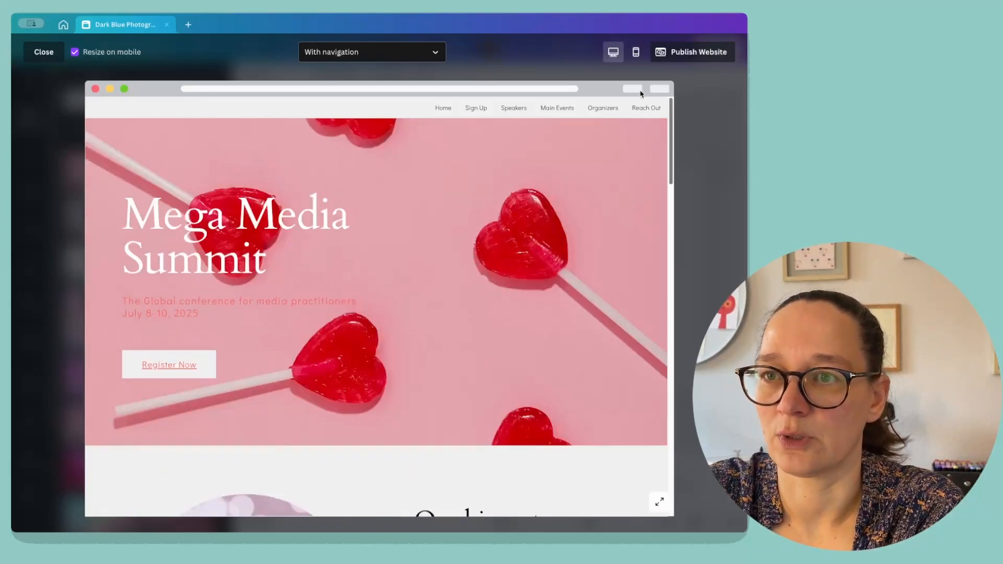
Test each navigation link in the preview, then check the mobile view.
click(476, 108)
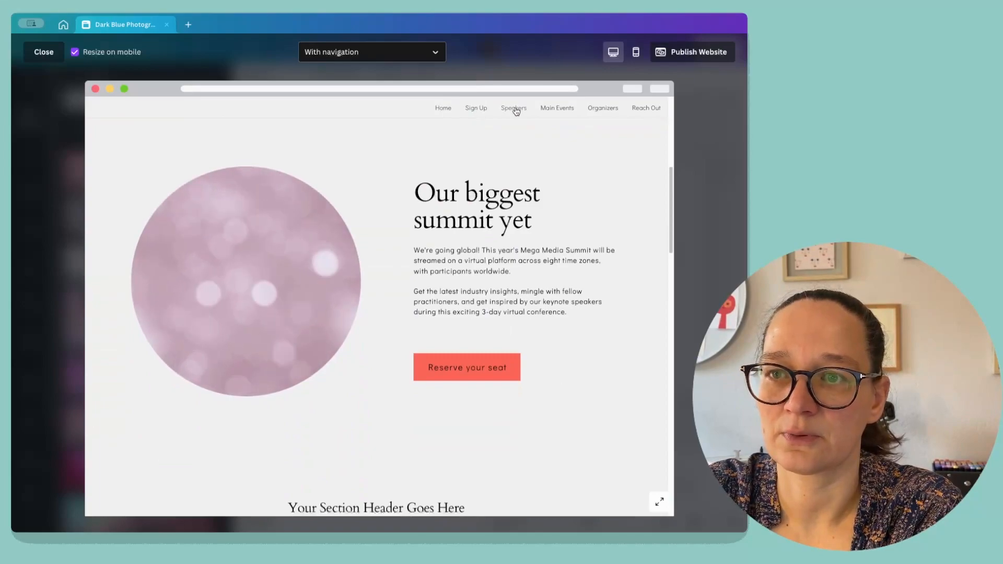
click(514, 108)
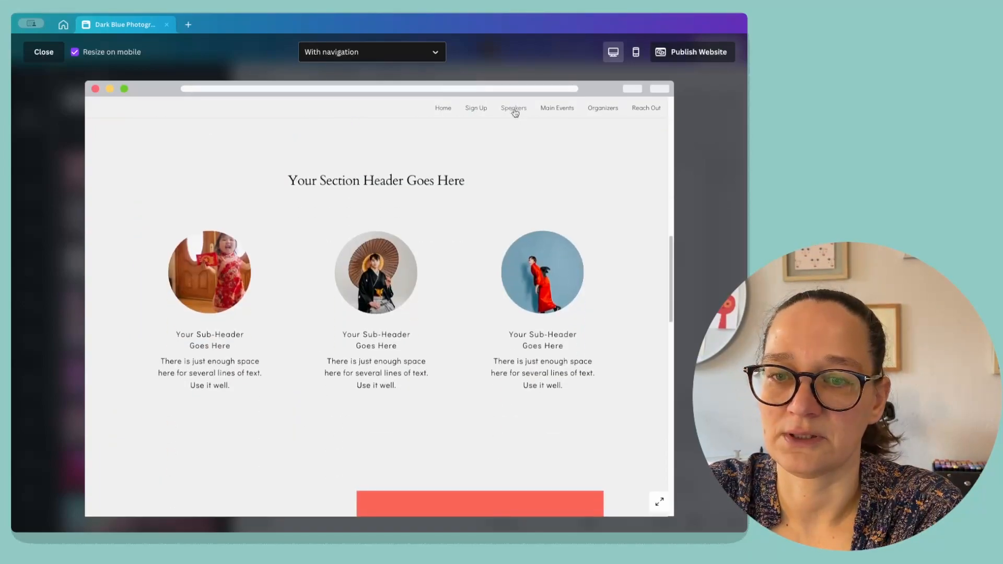
click(558, 109)
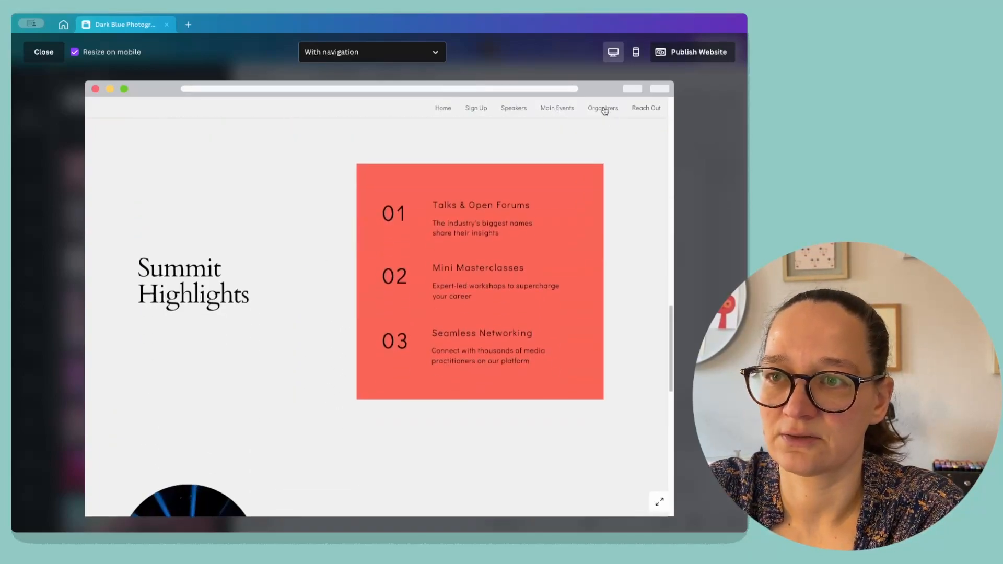
click(604, 110)
click(648, 110)
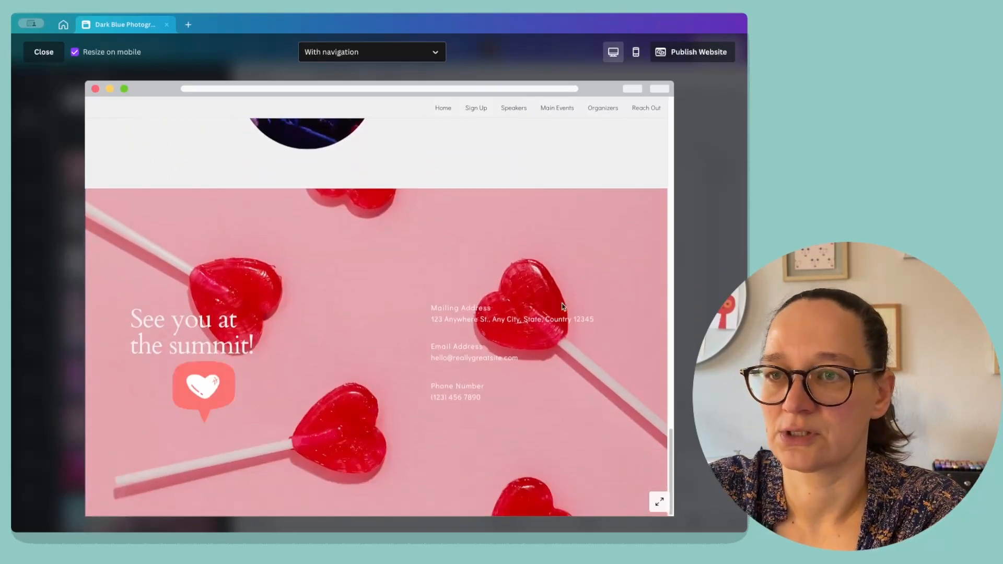
click(636, 52)
drag(465, 149, 446, 340)
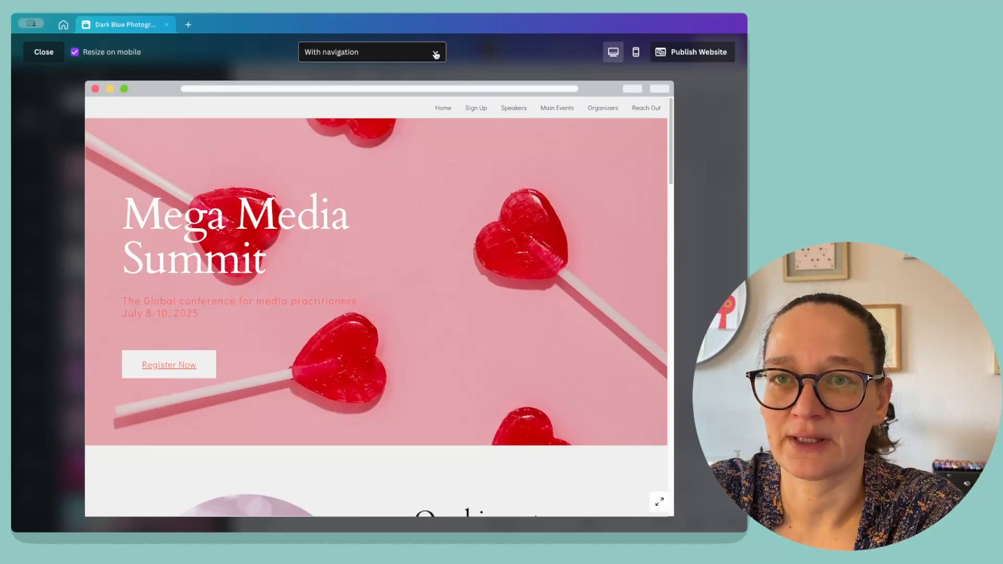
Try the preview without navigation, then switch it back to With navigation.
click(438, 54)
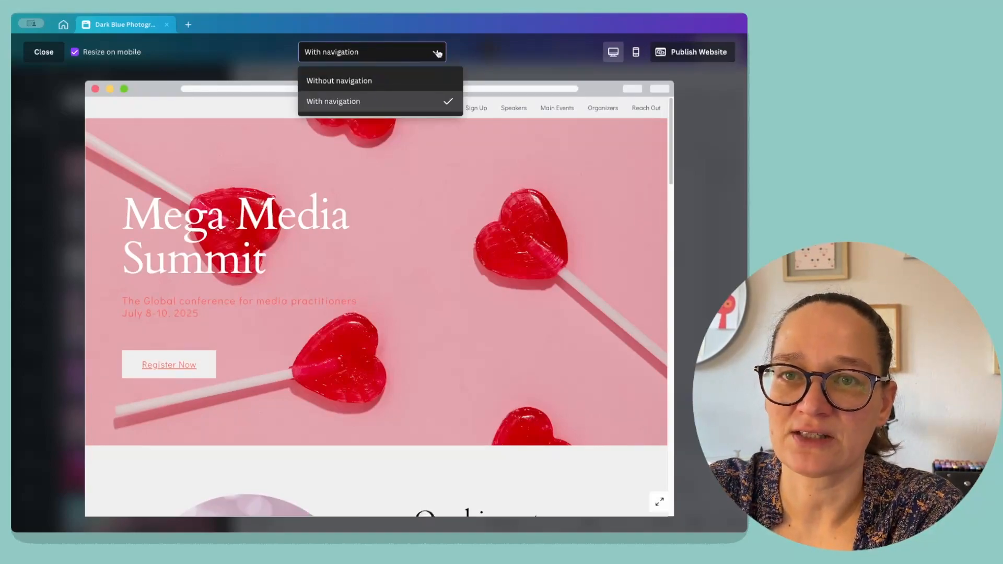
click(371, 82)
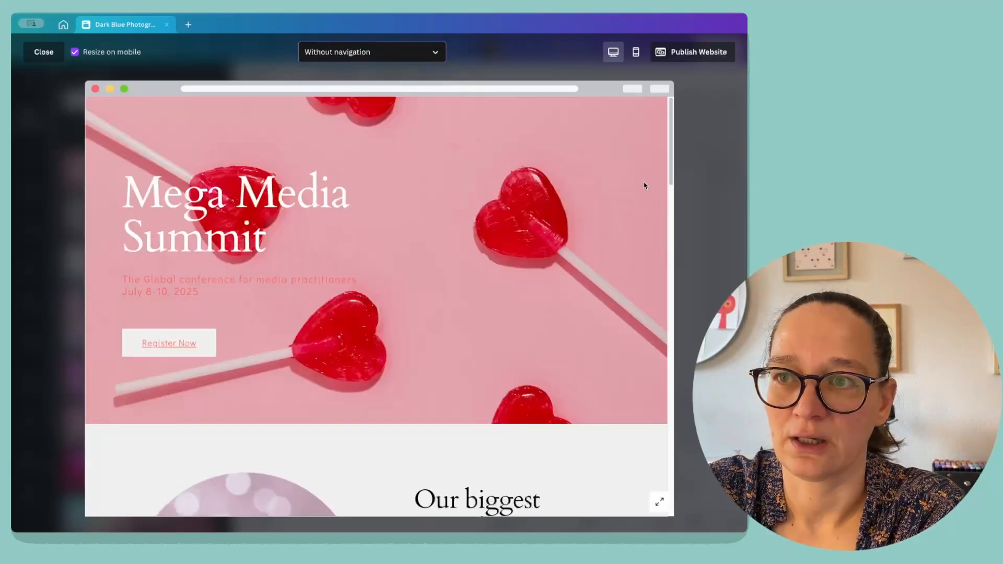
scroll(658, 192, down, 10)
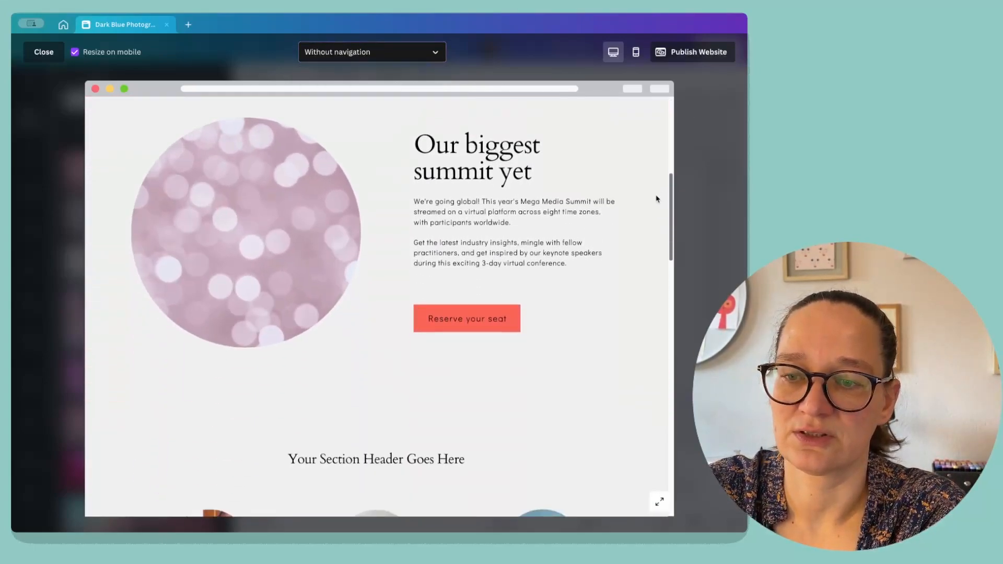
scroll(612, 432, down, 15)
scroll(598, 450, up, 20)
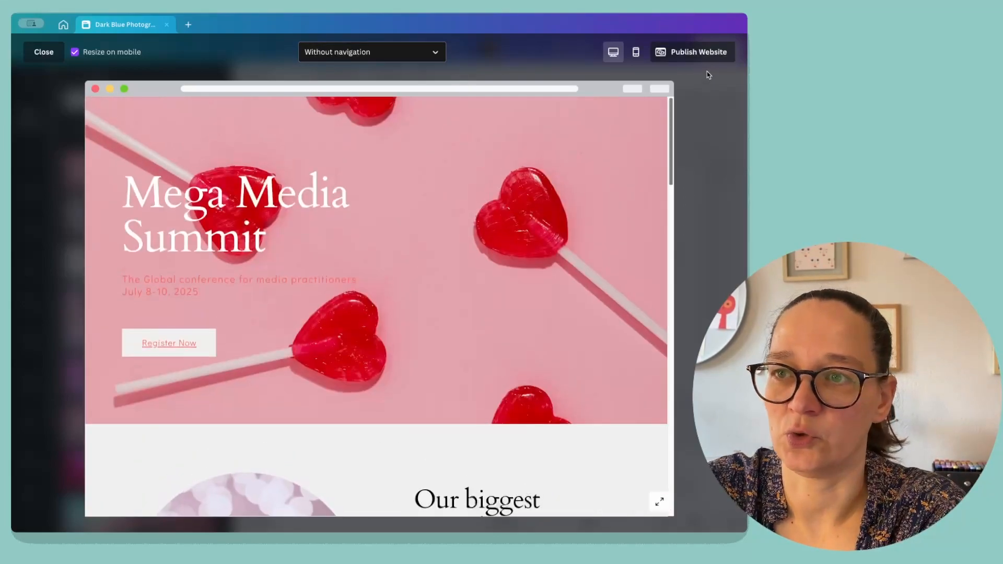
click(432, 51)
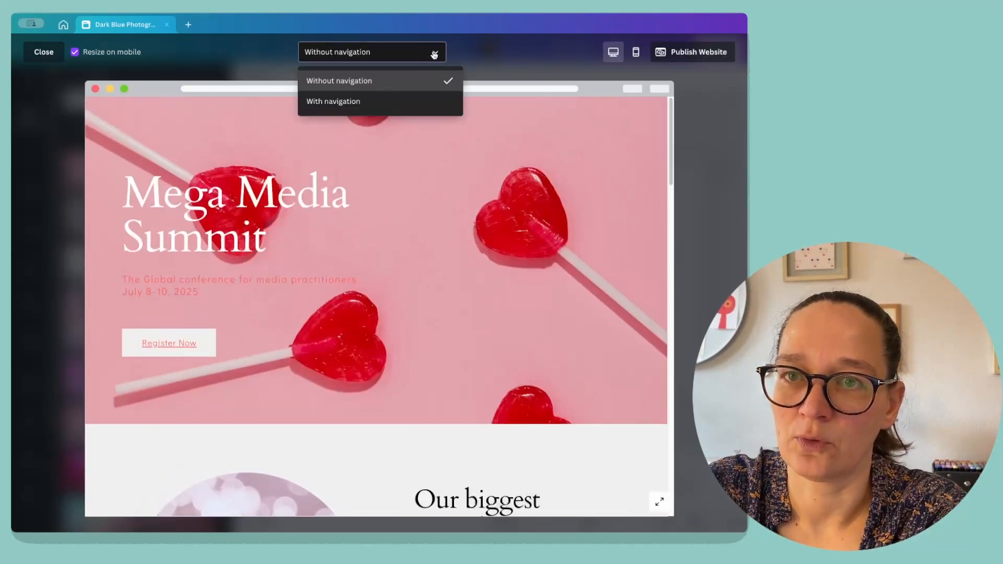
click(397, 101)
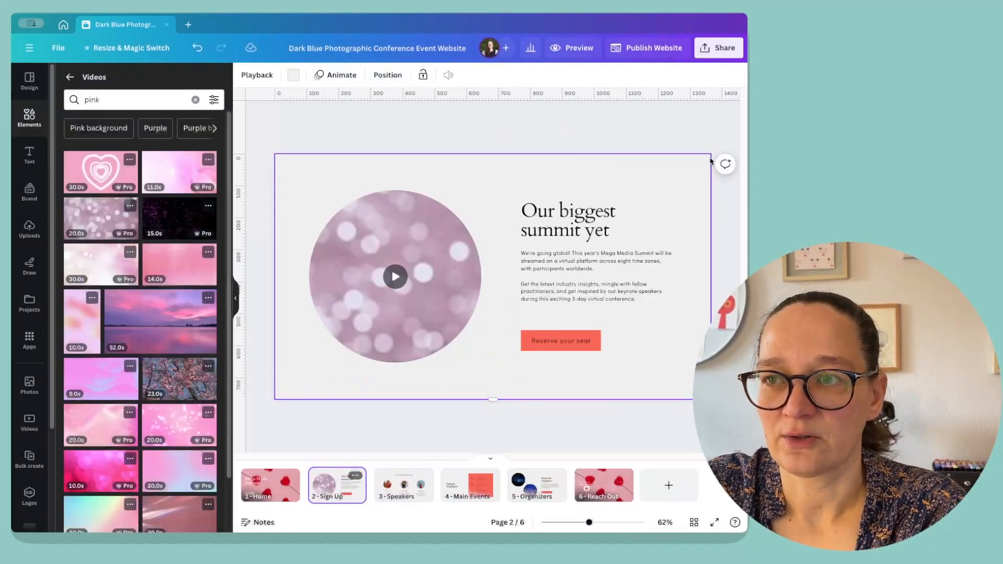
Start publishing the website to a free Canva domain.
click(647, 50)
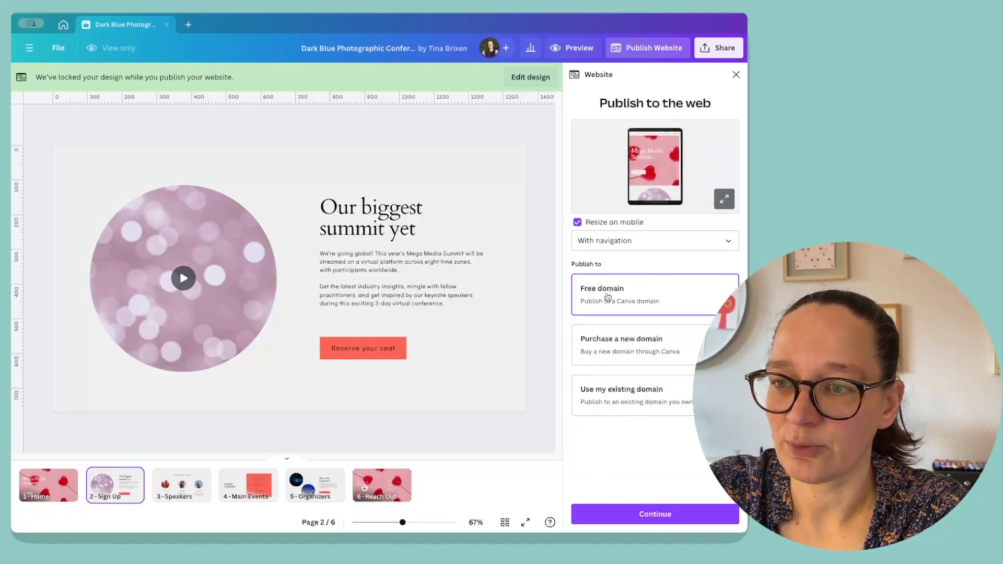
click(630, 506)
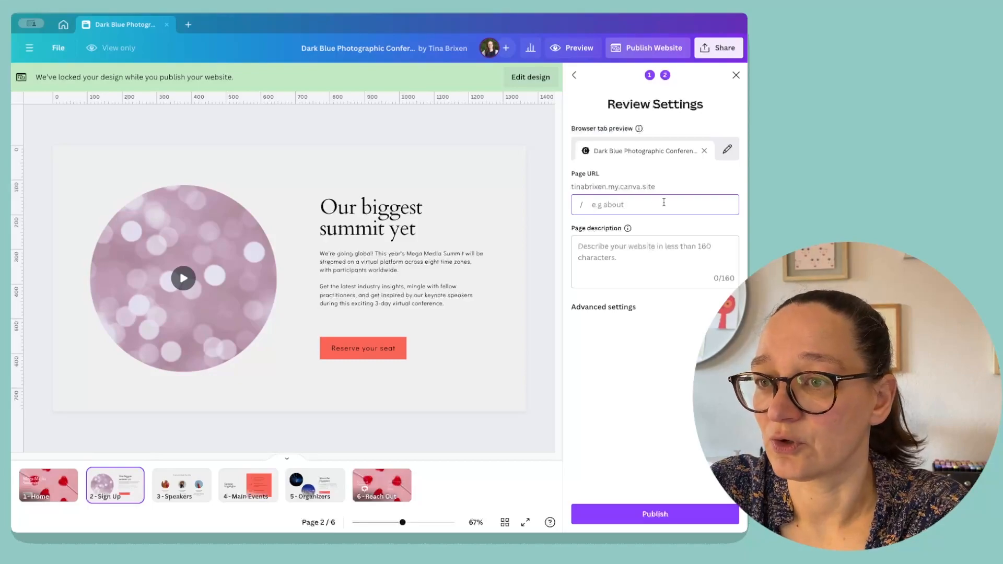
Set the page URL to event and the page description to "Test event for website".
text(event)
click(631, 244)
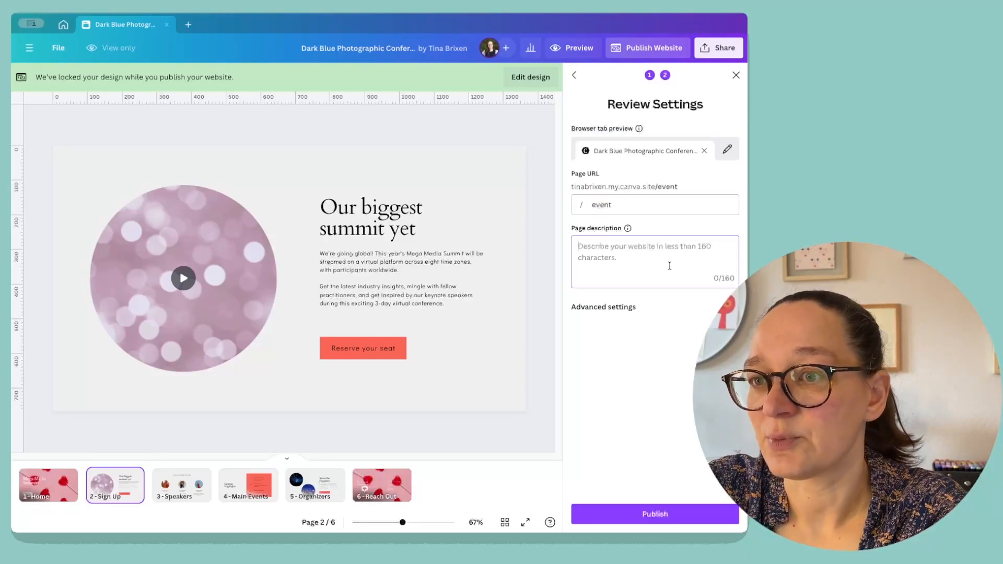
text(Test event for website)
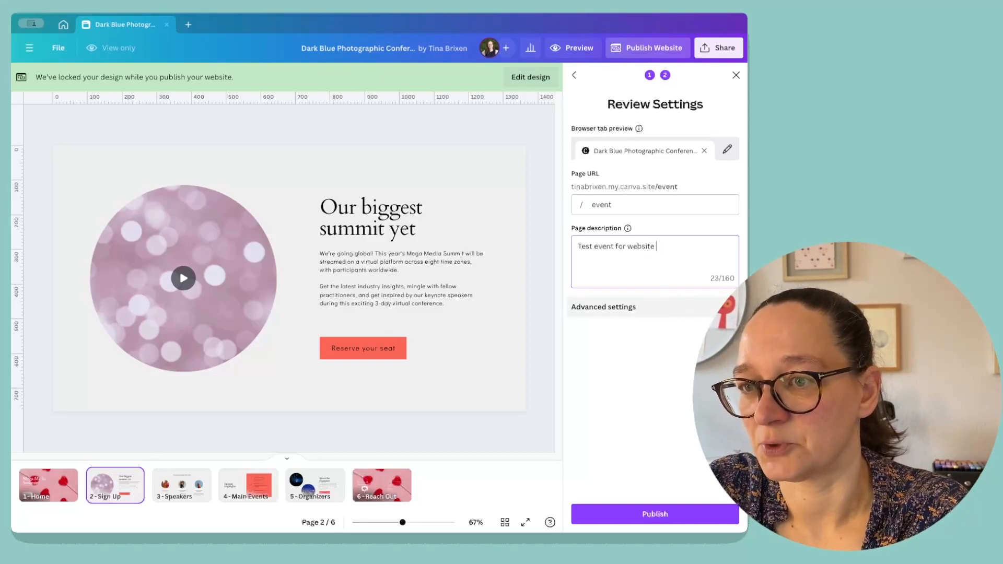
Shorten the browser tab preview title to "Event Website".
click(728, 149)
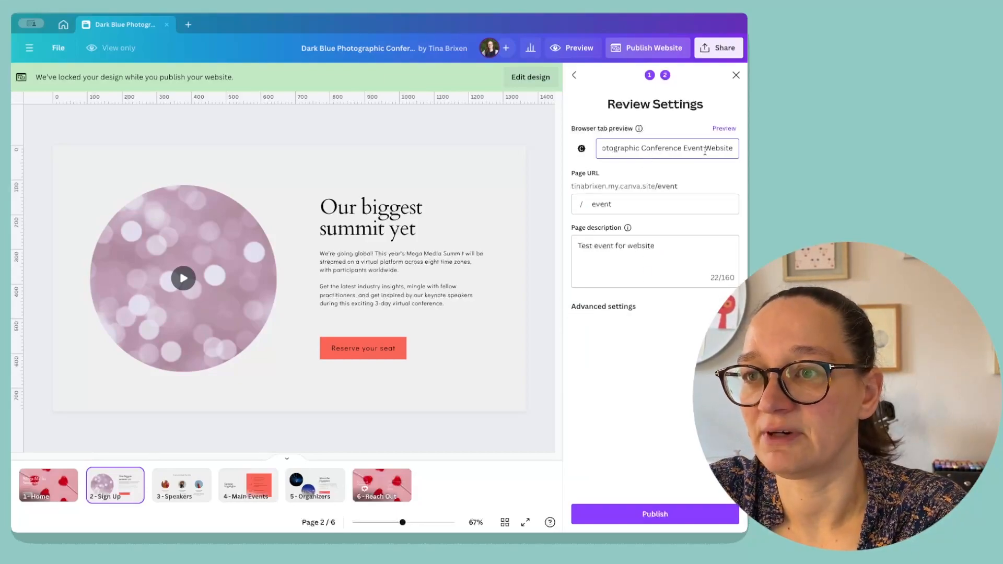
drag(679, 149, 555, 136)
key(BackSpace)
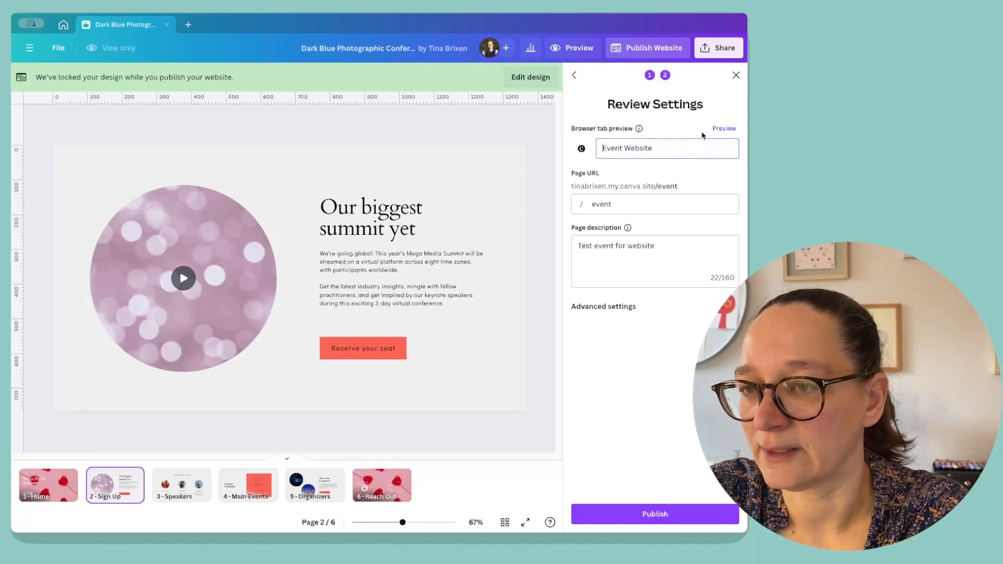
click(721, 129)
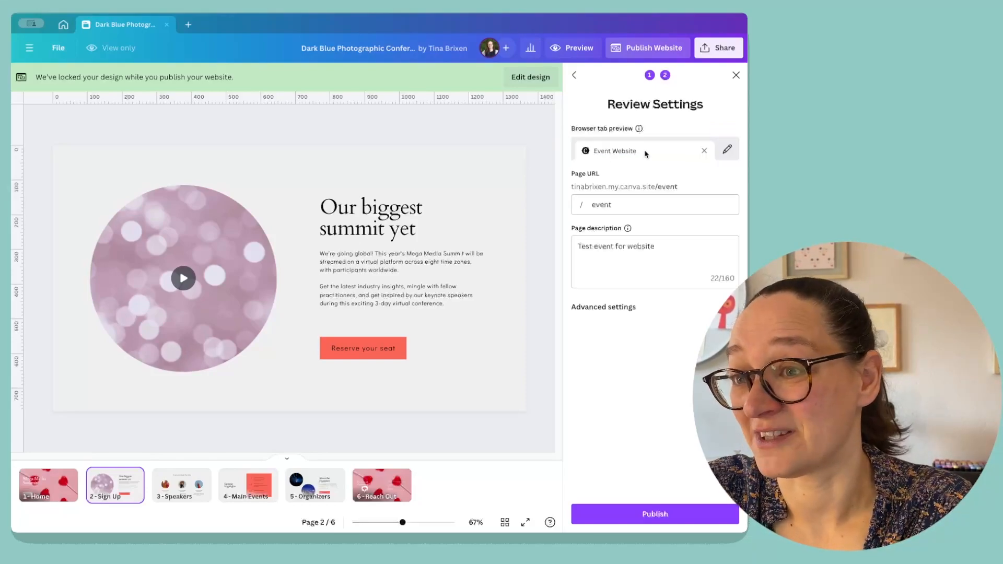
Expand the advanced settings, review them, and publish the website.
click(698, 305)
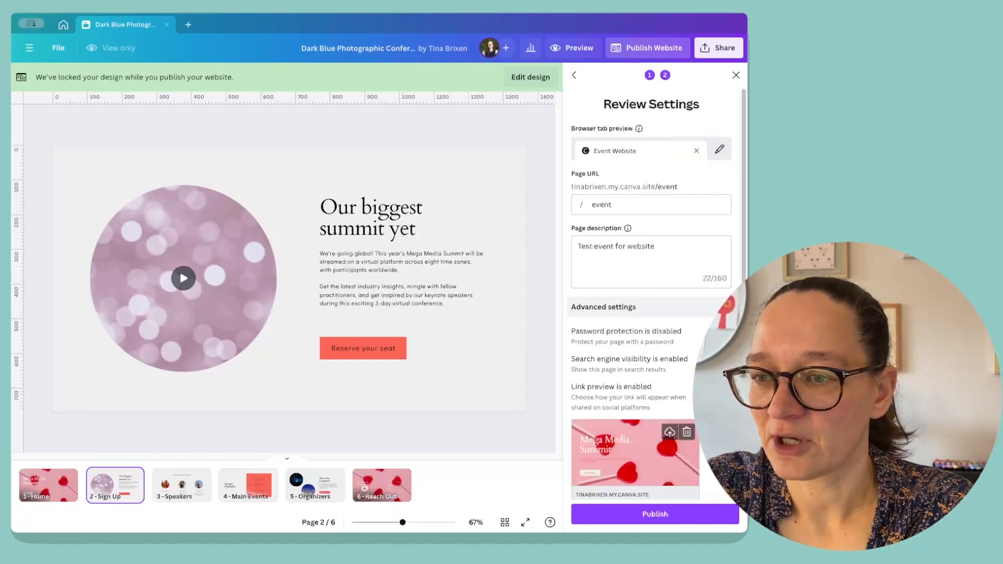
scroll(635, 317, down, 1)
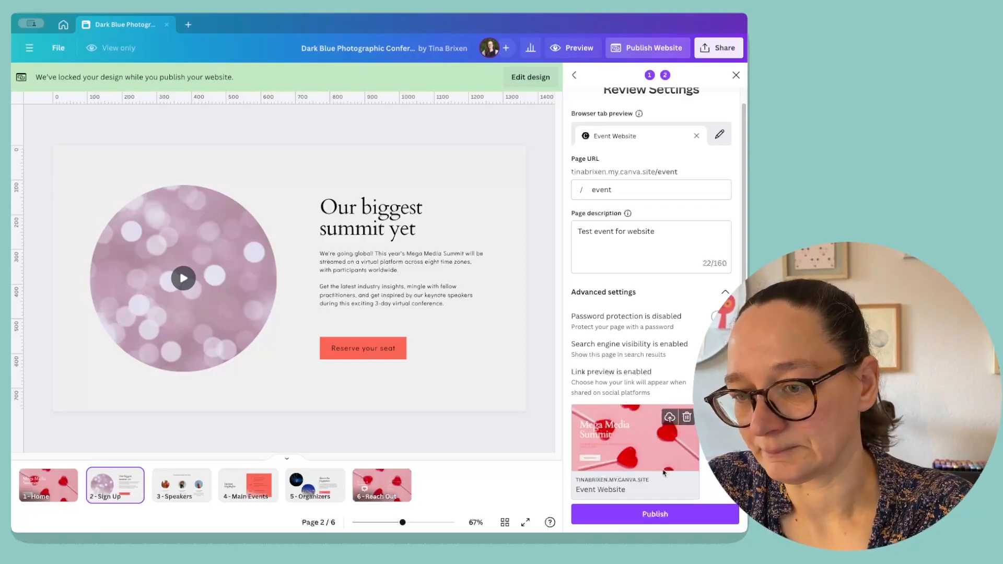
click(656, 514)
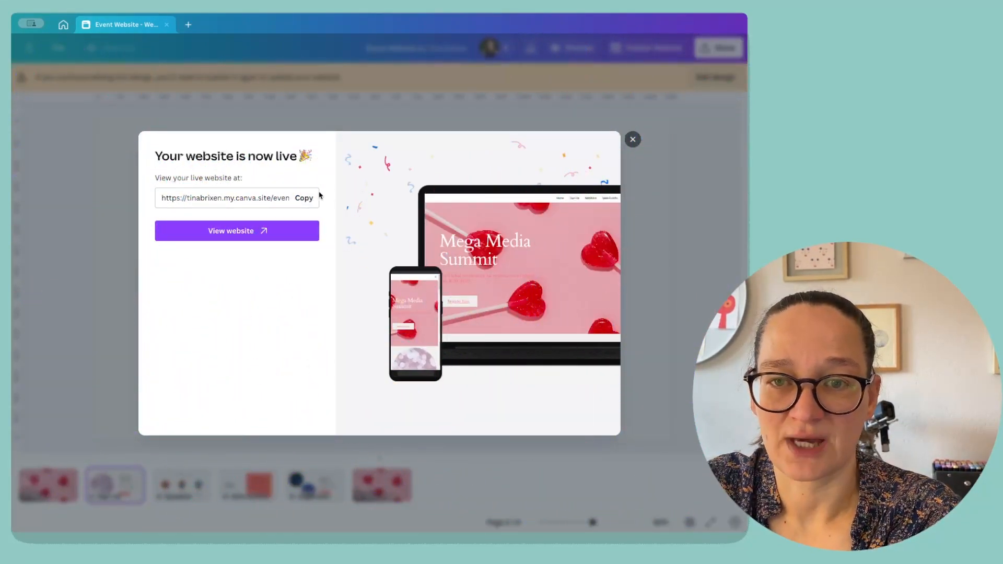
Copy the live website link and open it in the browser.
click(313, 201)
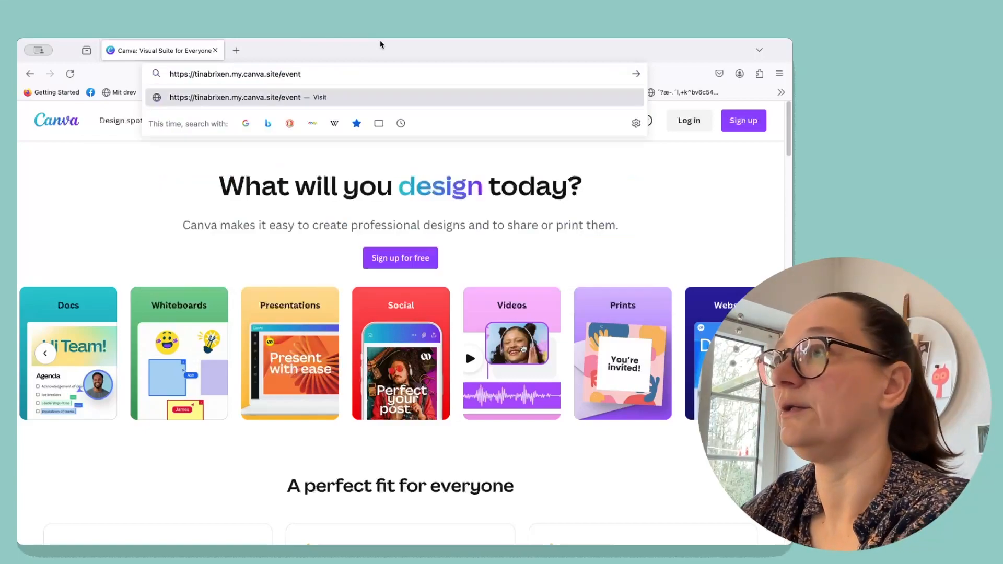
key(Return)
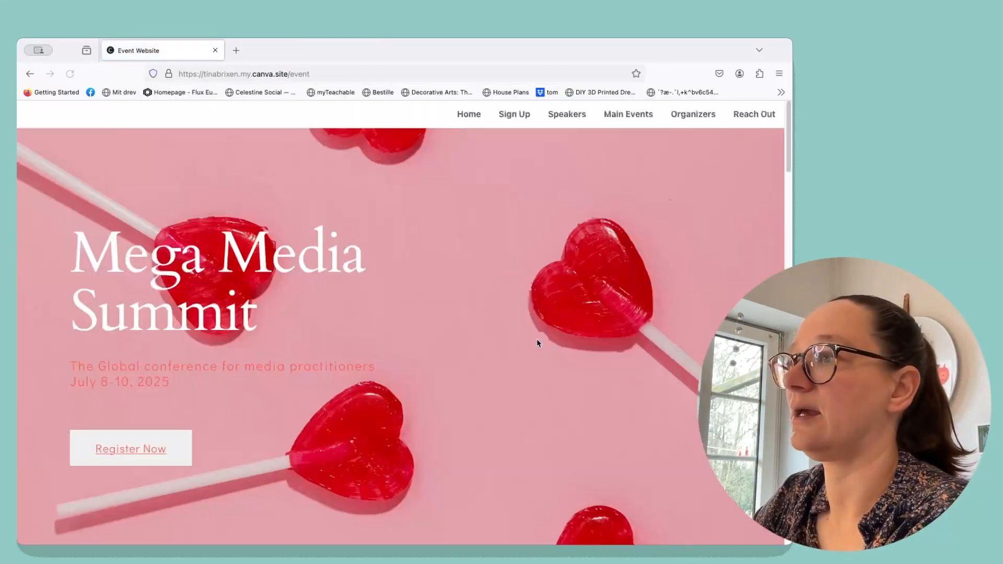
Test the Sign Up and Speakers navigation links on the live site.
click(512, 115)
click(567, 117)
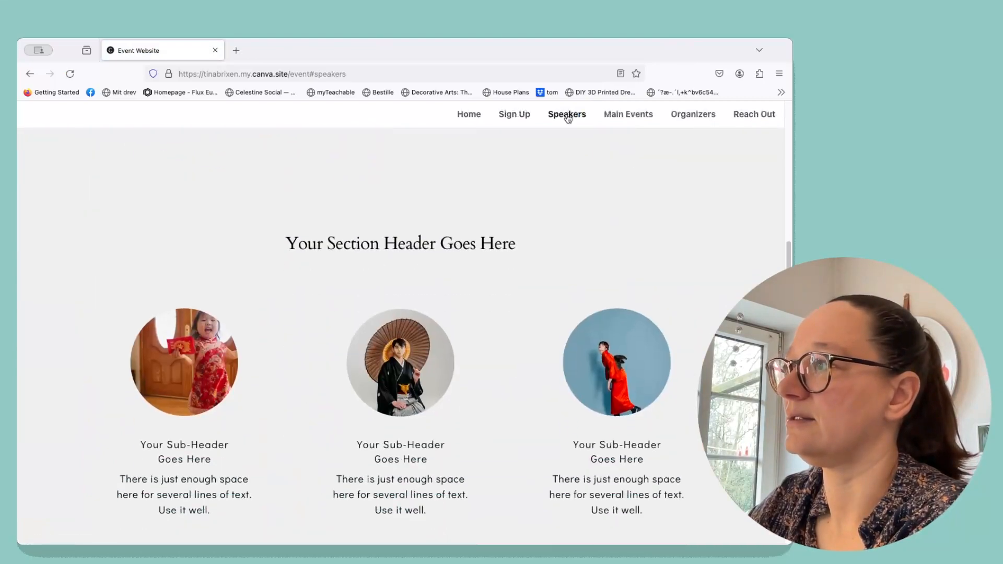
Test the Main Events, Organizers and Reach Out navigation links on the live site, then return to the top.
click(629, 116)
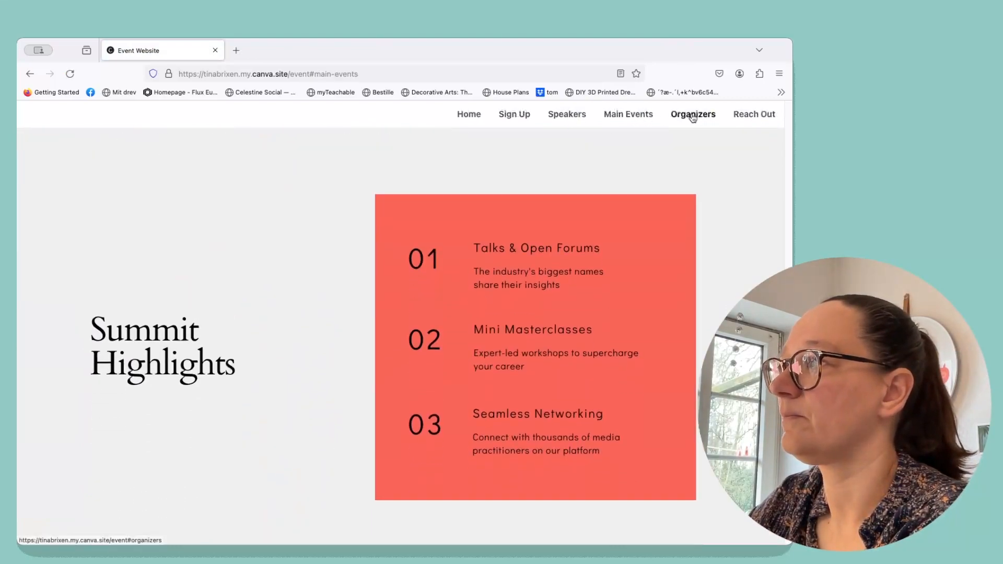
click(694, 116)
click(752, 117)
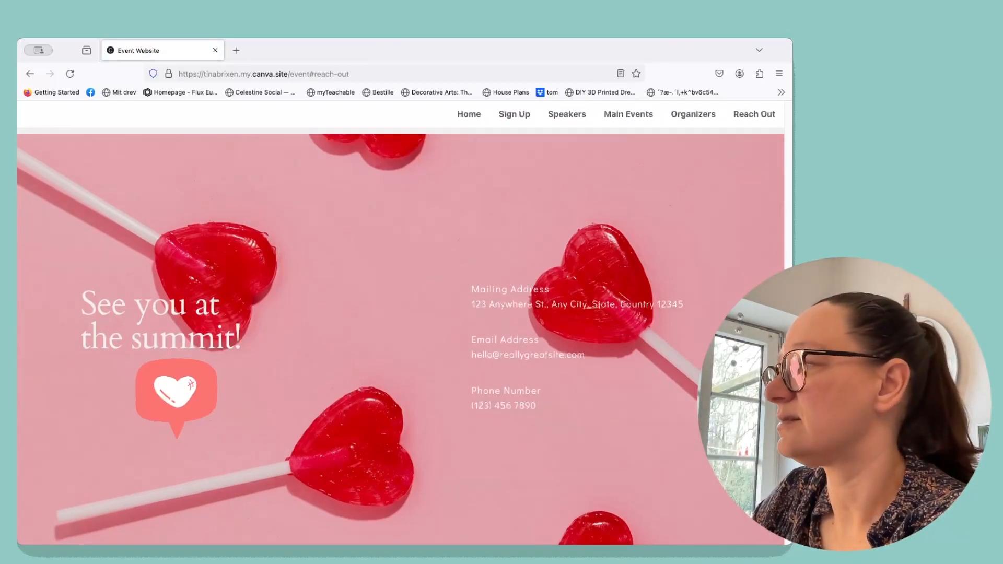
scroll(456, 405, up, 5)
scroll(783, 255, up, 15)
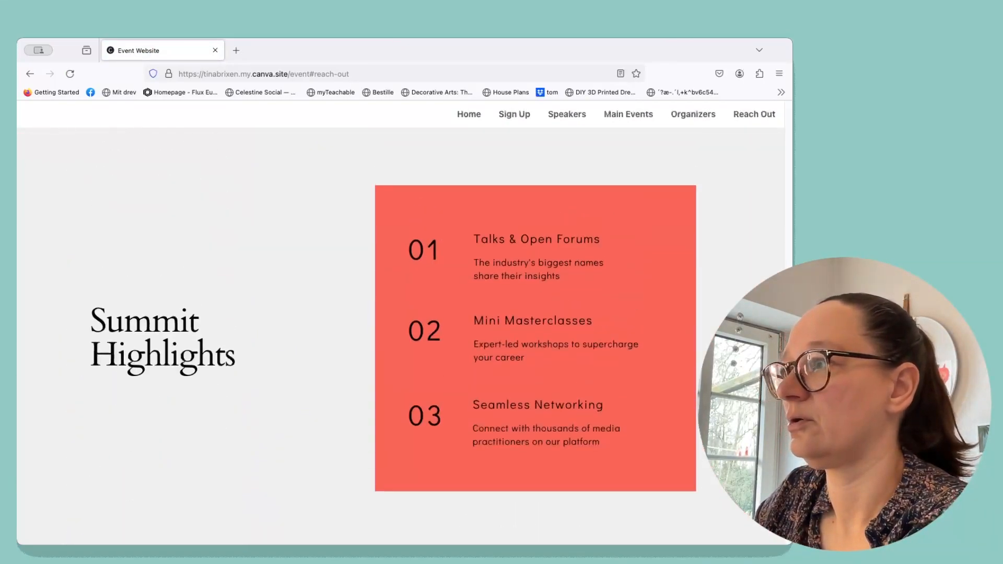
drag(783, 254, 810, 123)
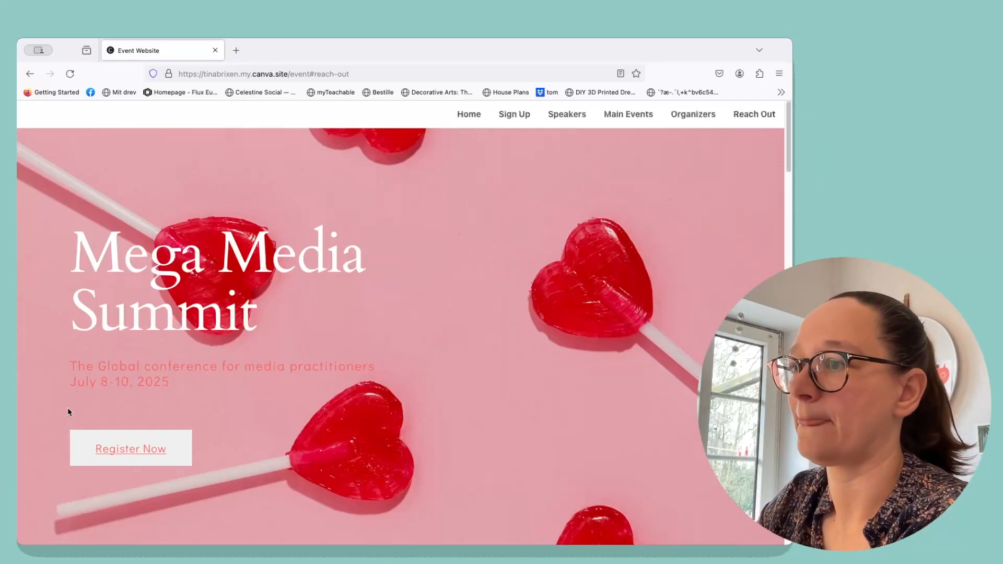
Test the Register Now button on the live site, then return to the Canva editor and close the live-website dialog.
click(128, 451)
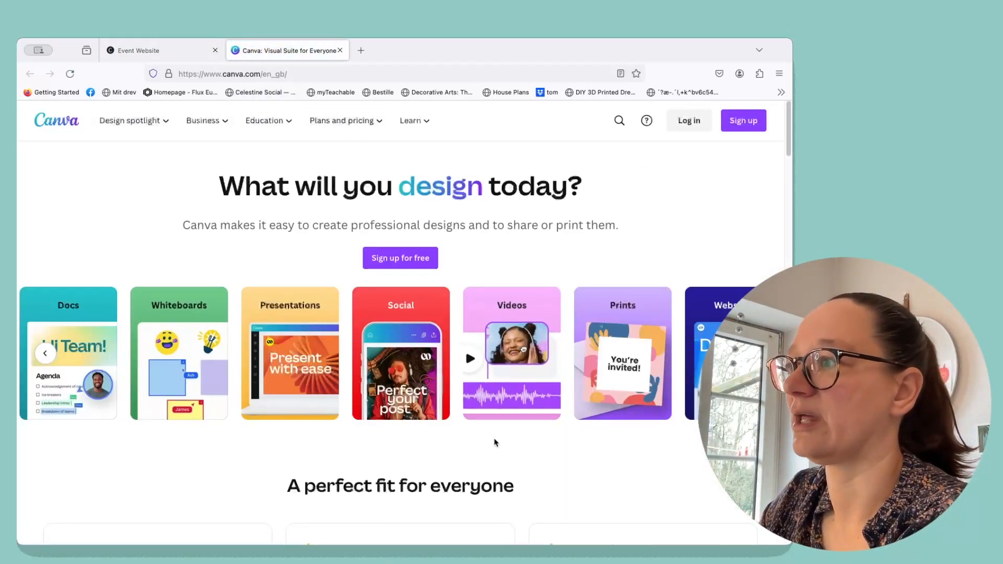
click(178, 52)
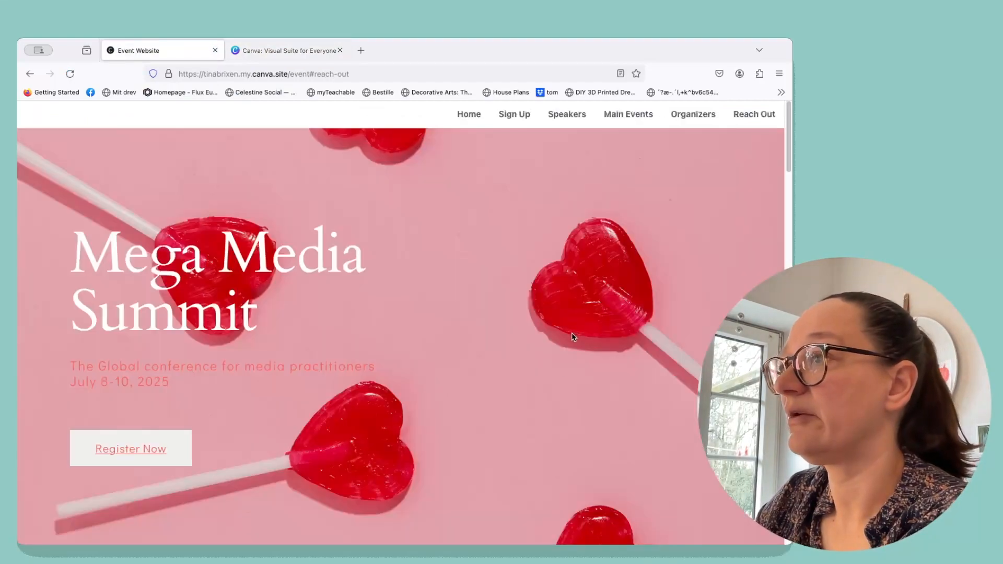
click(577, 117)
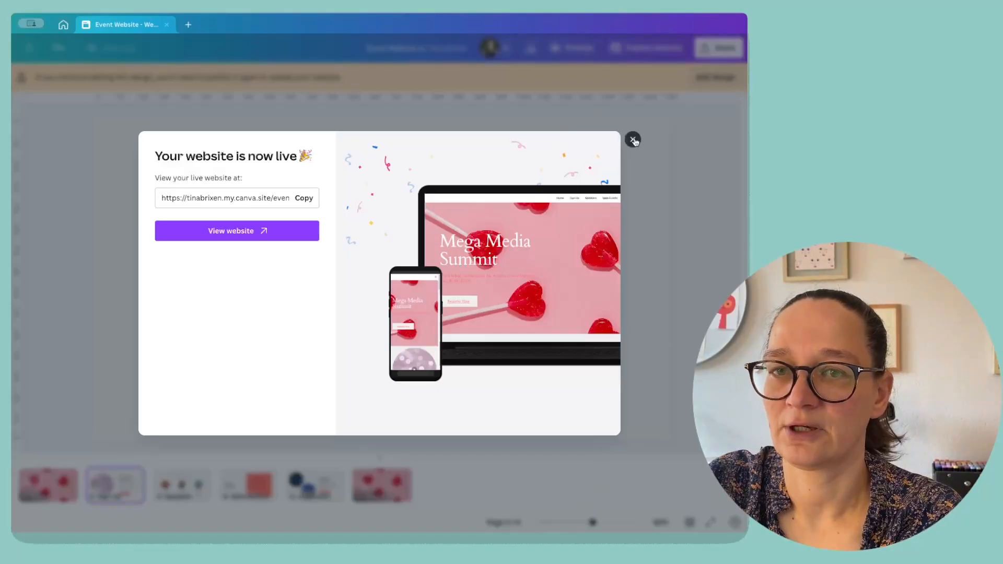
click(632, 138)
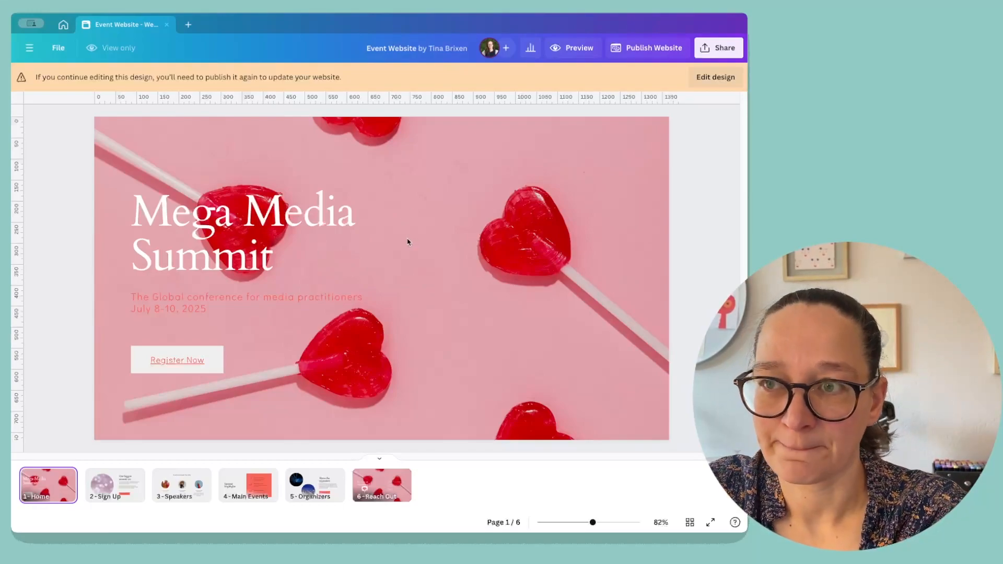
Unlock the design for editing and change the subtitle and date text colour on the home page to white.
click(719, 79)
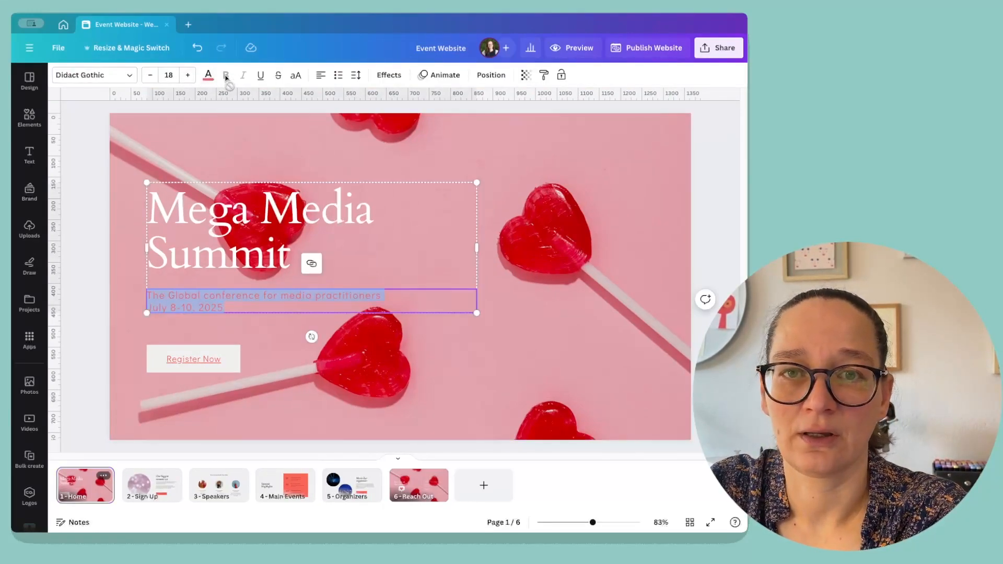
click(207, 75)
click(205, 138)
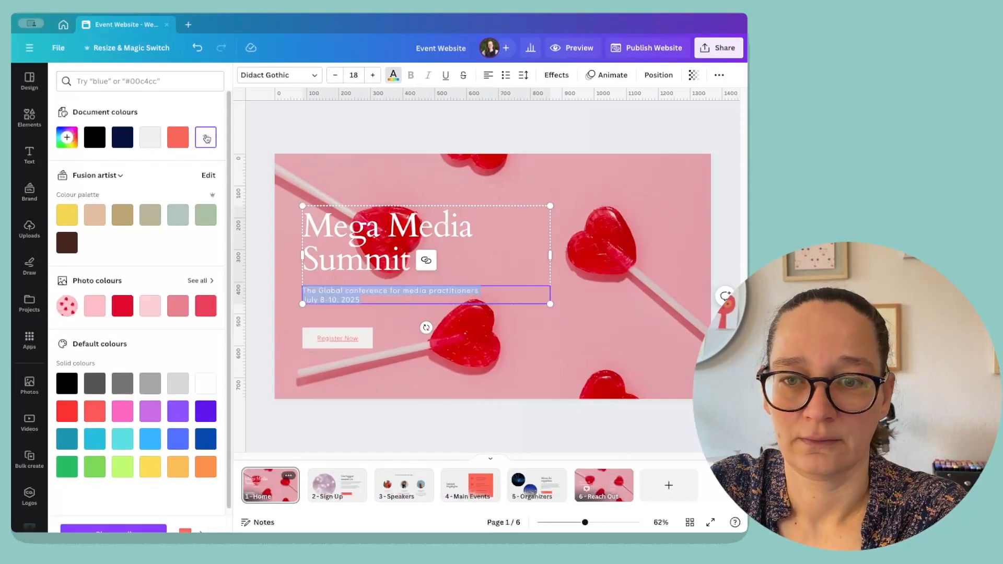
click(666, 191)
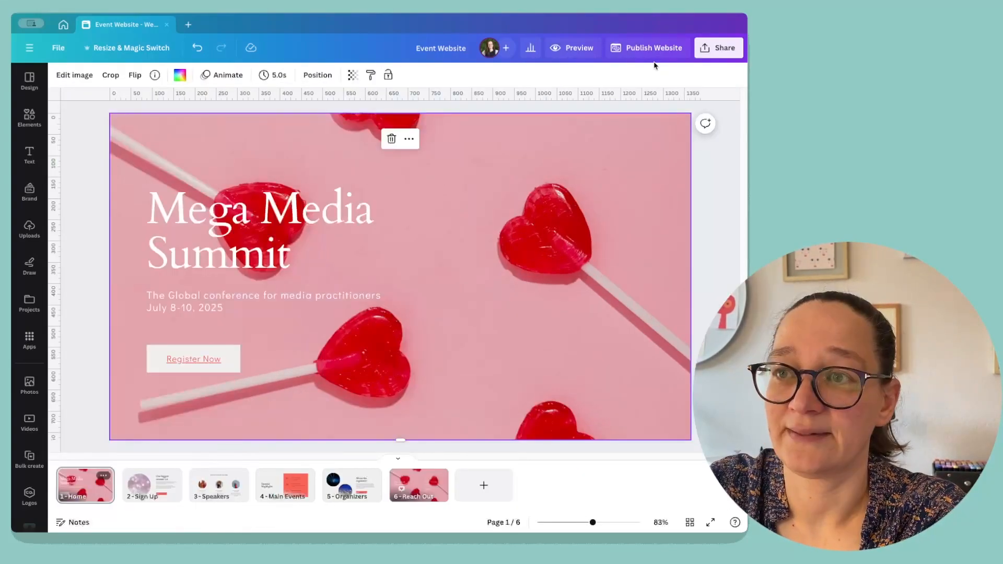
Republish the website with the updated text colour and close the confirmation dialog.
click(657, 50)
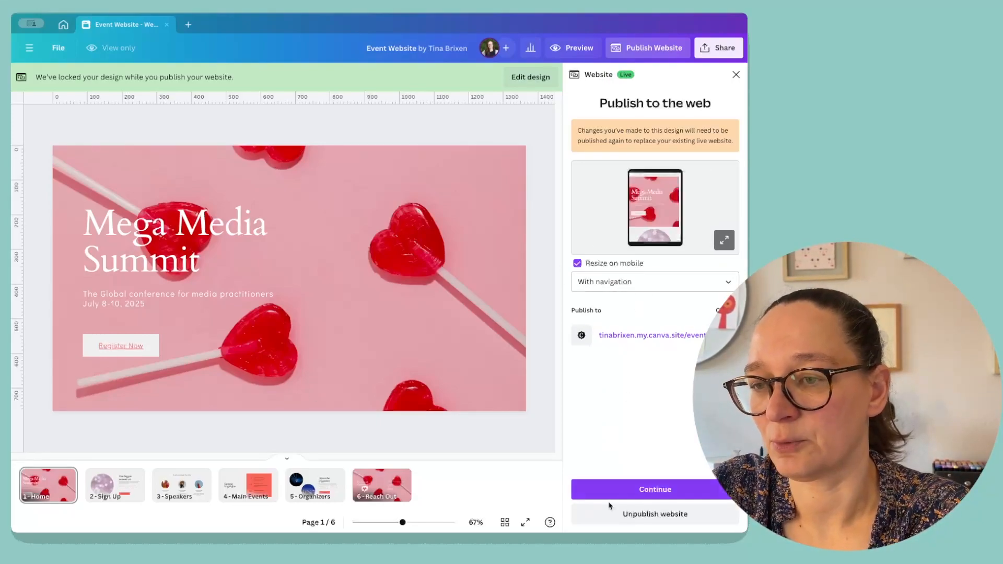
click(647, 489)
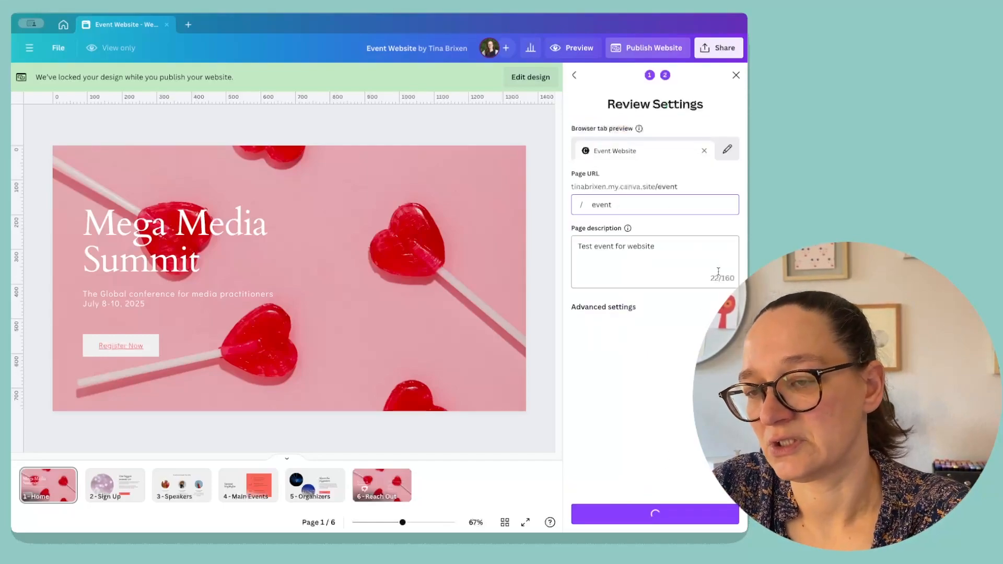
click(627, 307)
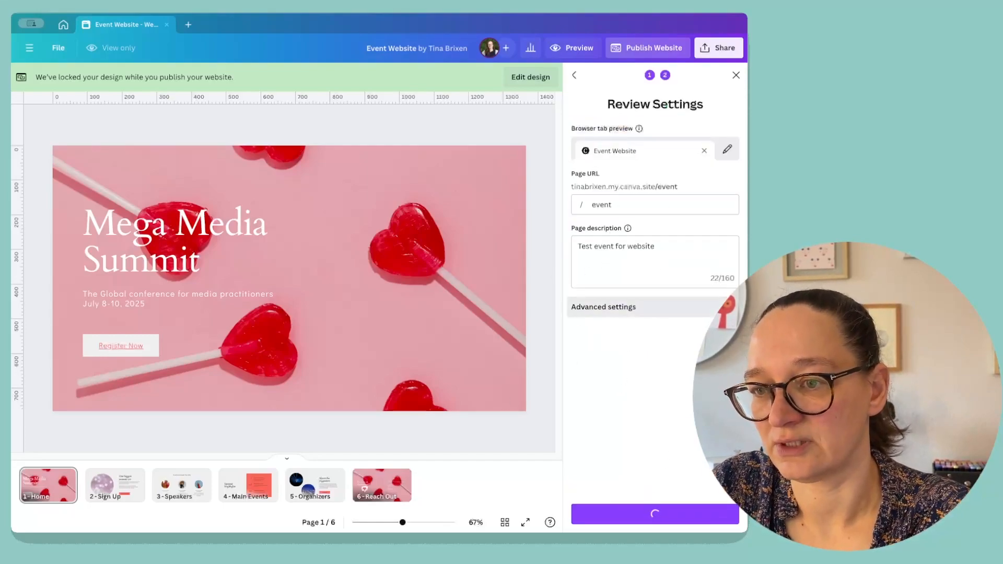
click(652, 514)
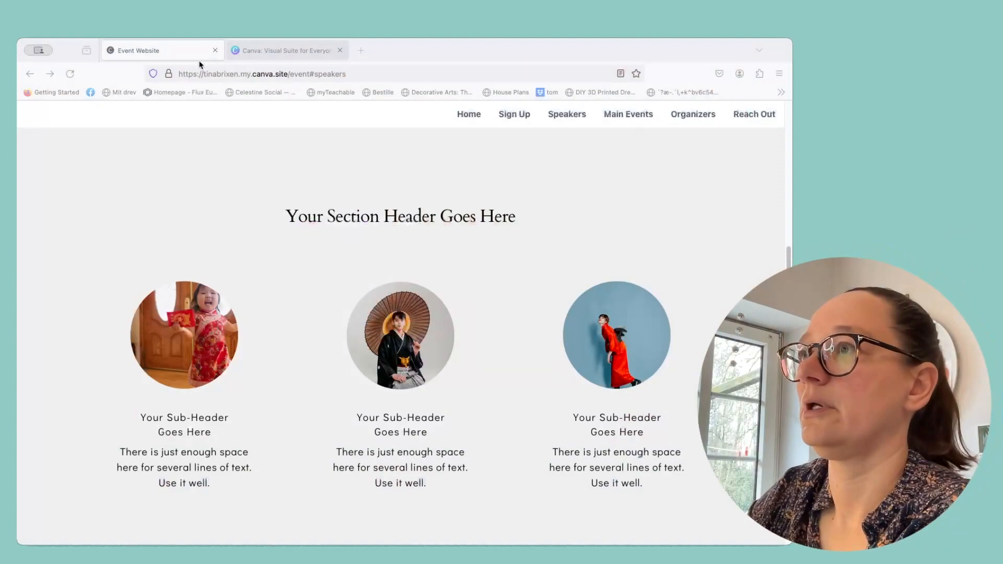
click(69, 73)
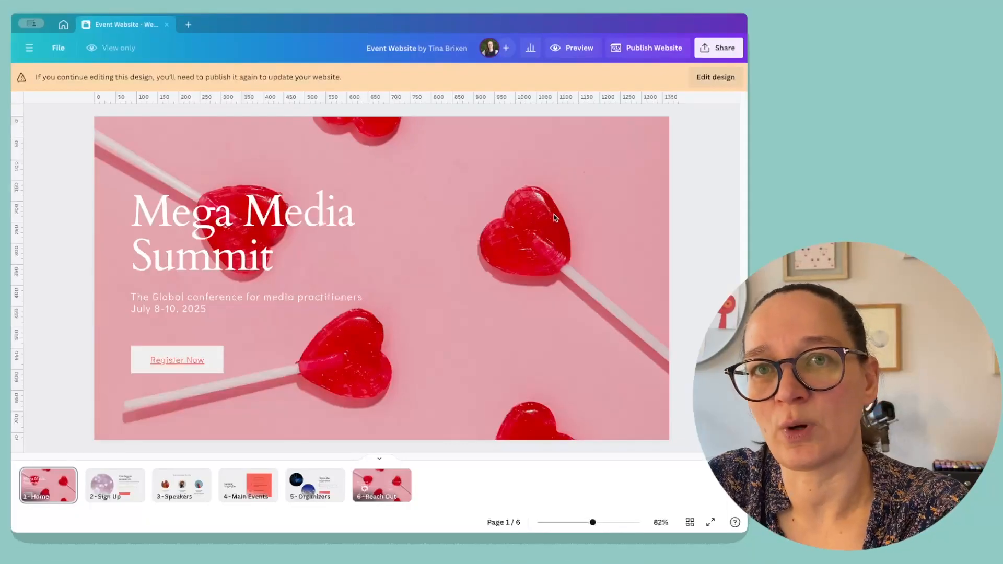
Unpublish the website, confirming the unpublish, and reopen the Publish Website panel.
click(654, 51)
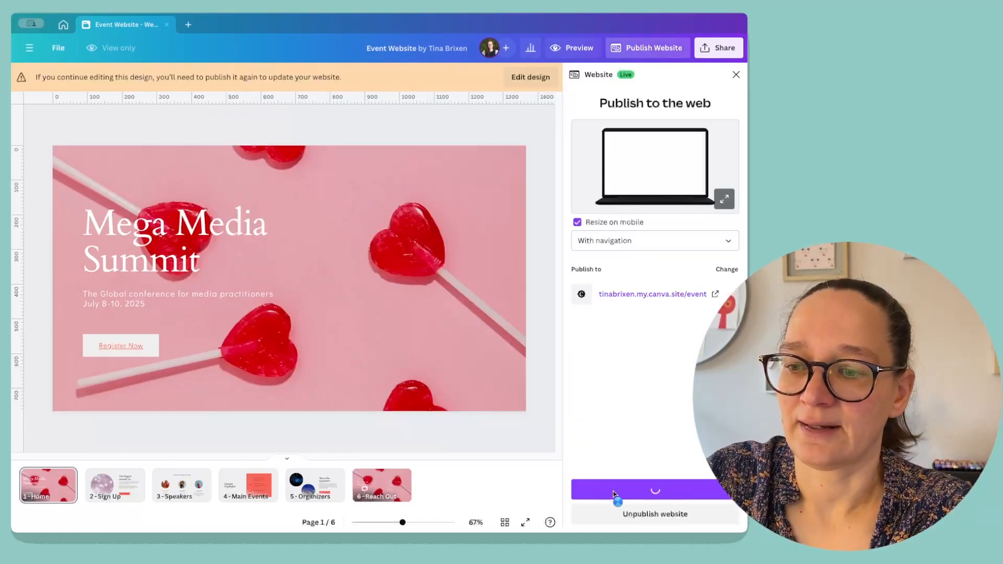
click(654, 515)
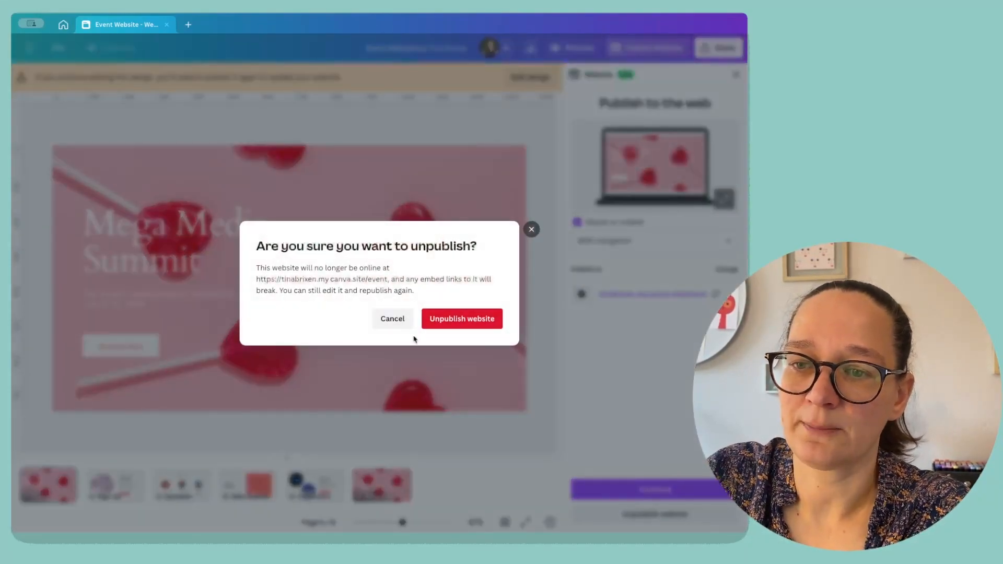
click(462, 320)
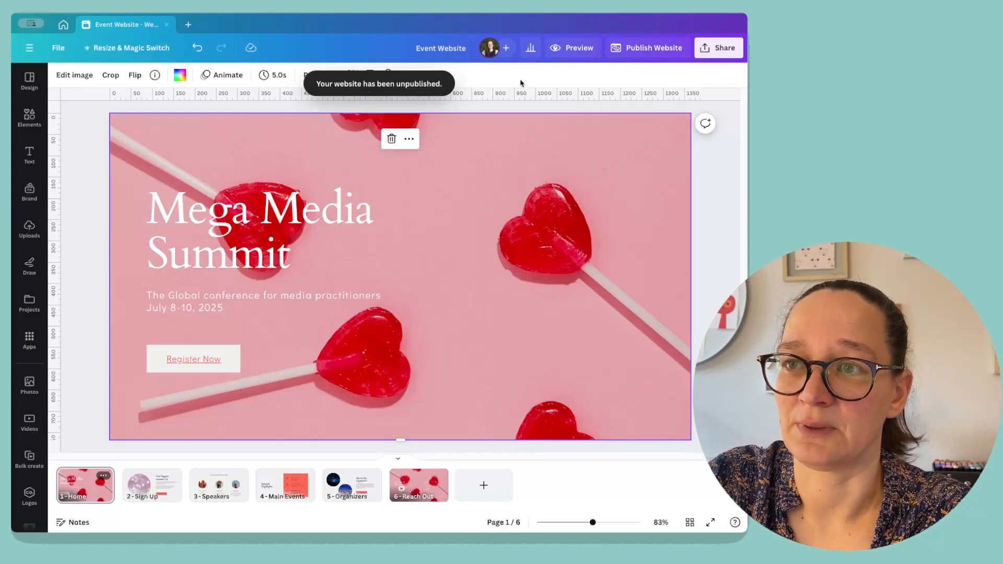
click(661, 48)
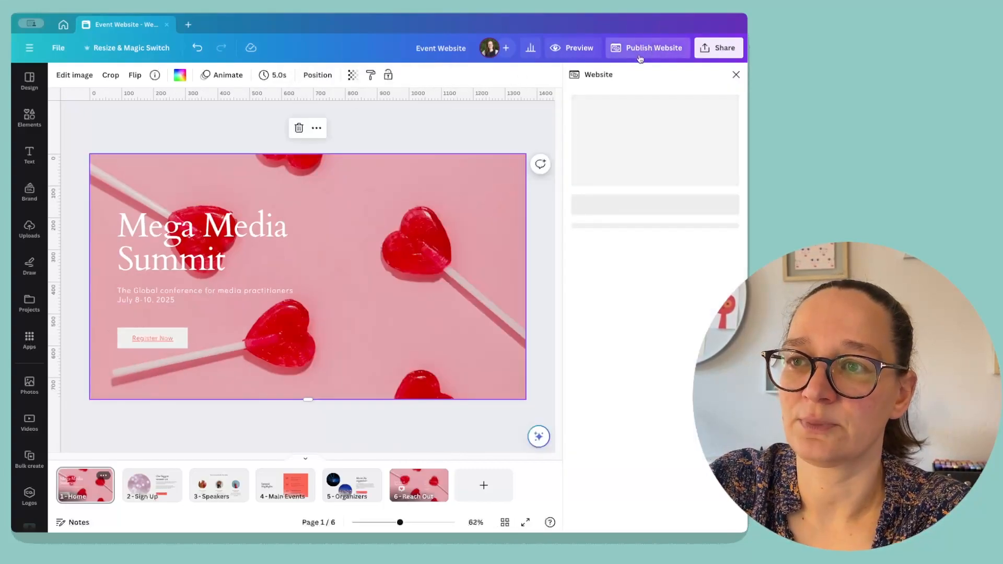